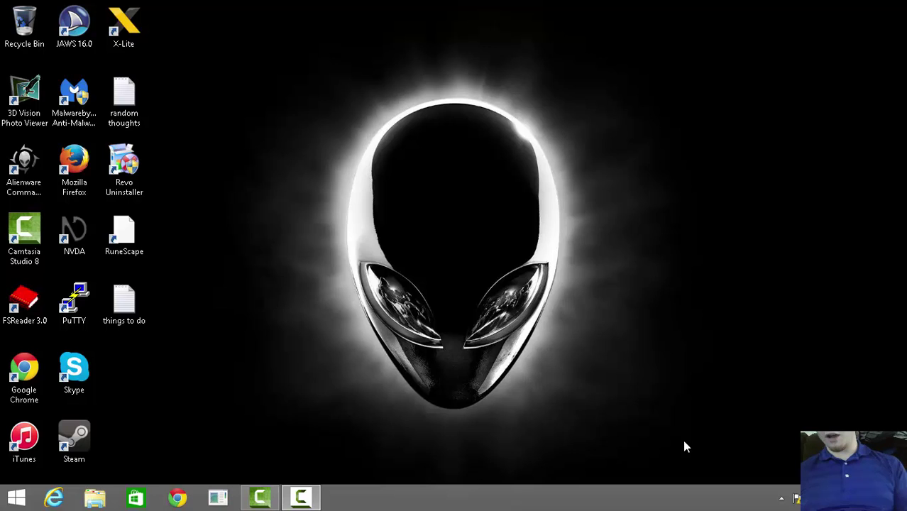
Enter the account username and password in the Internet Explorer GVO login form and submit.
key("alt+Tab")
key("Tab")
type("********")
key("Return")
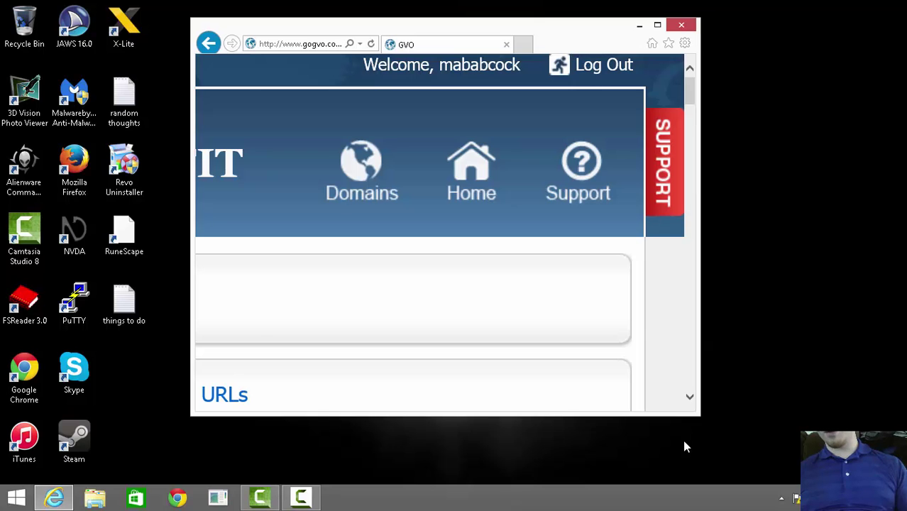
Go back, follow the GOT Backup members-area link and choose Add New Account.
key("alt+Left")
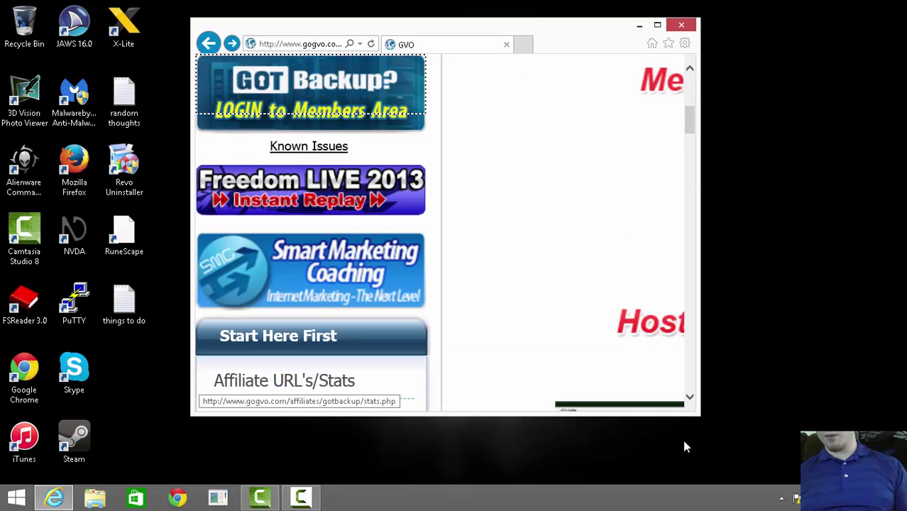
key("Return")
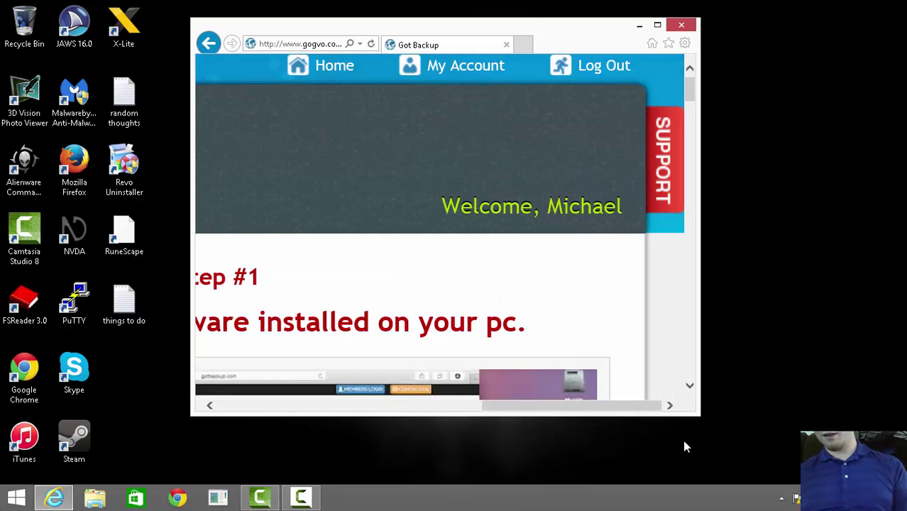
key("Return")
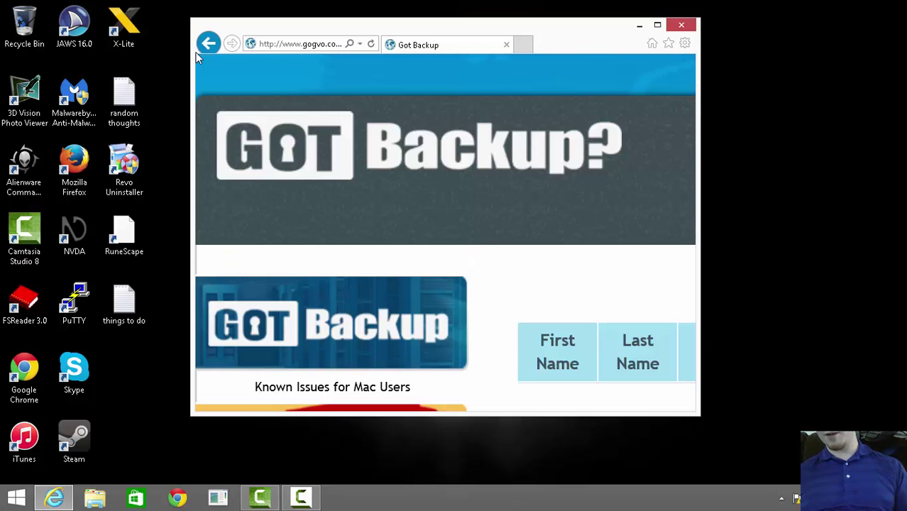
key("Return")
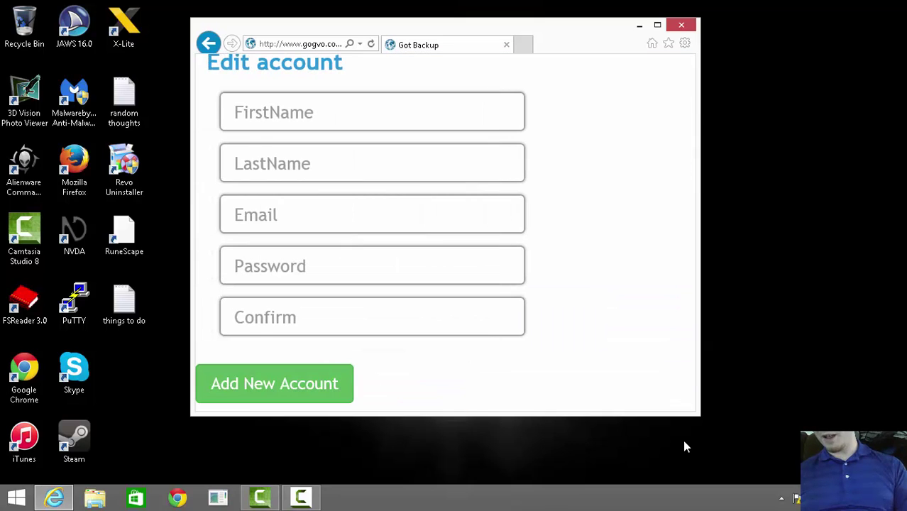
Maximize the browser and enter the owner's first name, last name and e-mail in the form.
key("super+Up")
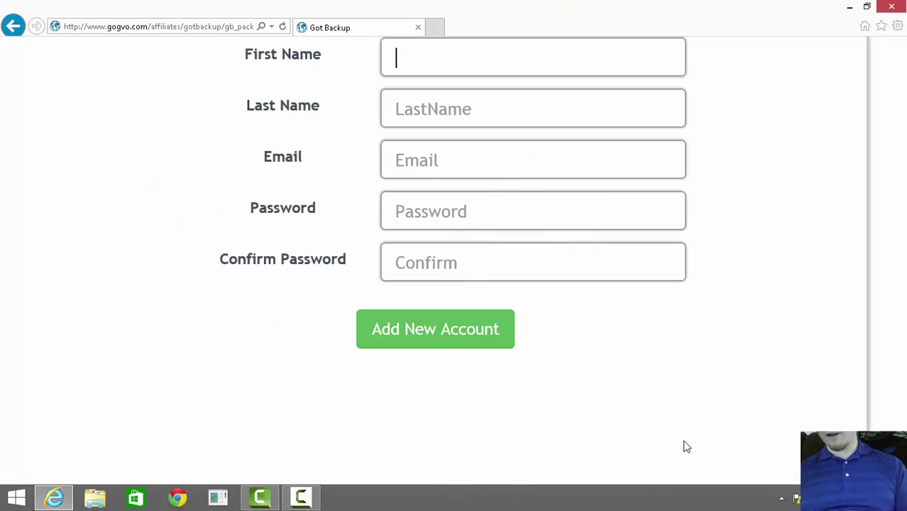
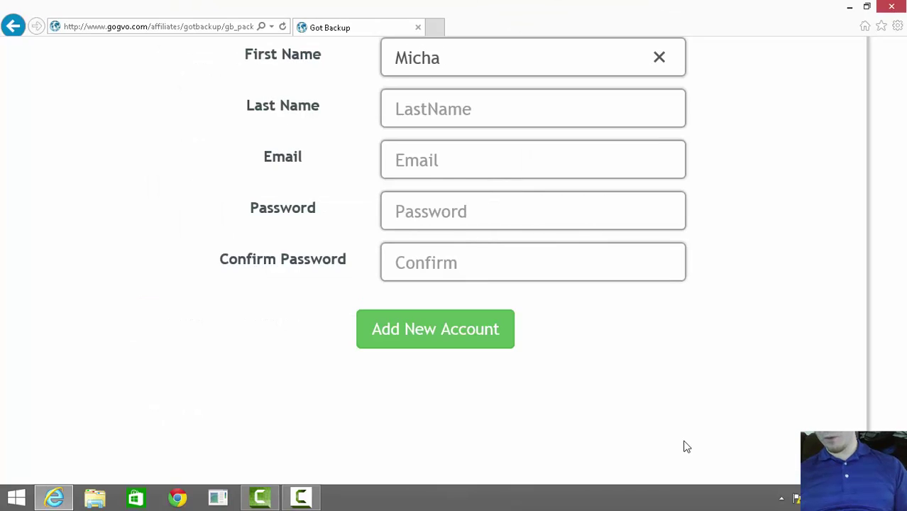
key("Tab")
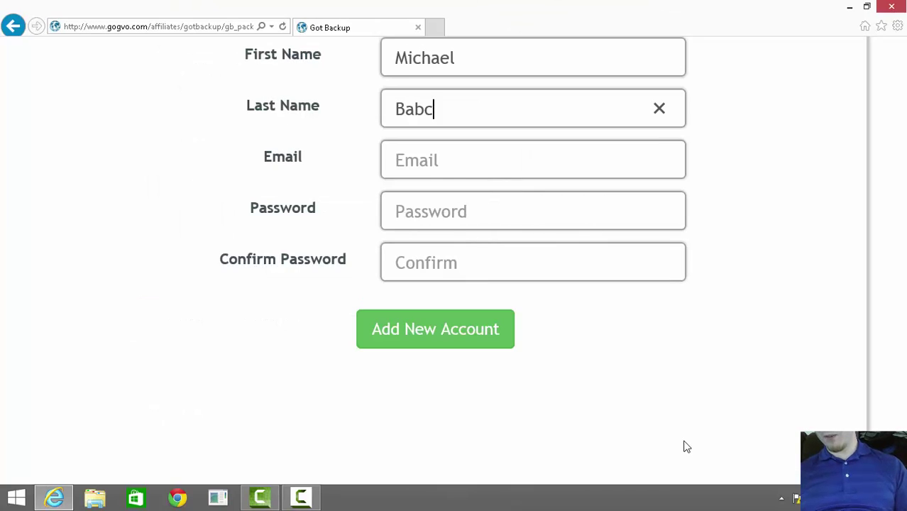
key("Tab")
type("M")
key("BackSpace")
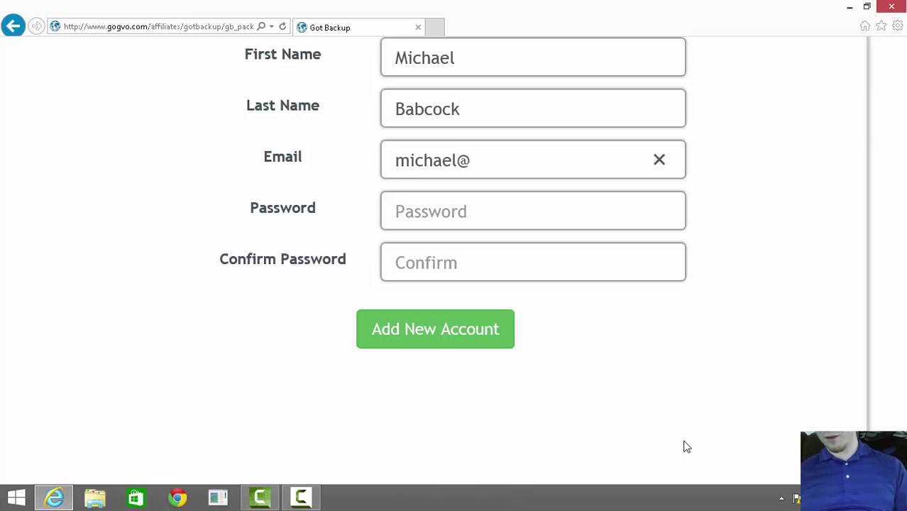
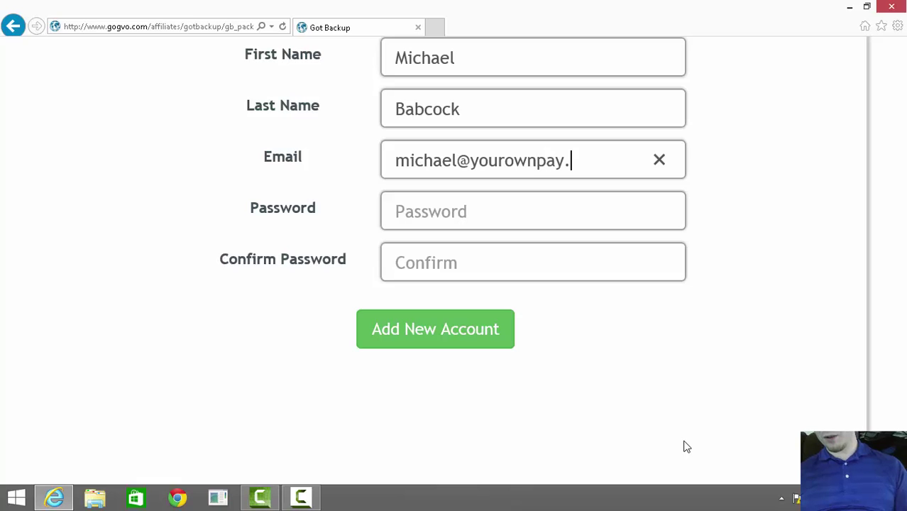
Enter the account password, then submit the new GotBackup account.
key("Tab")
type("****")
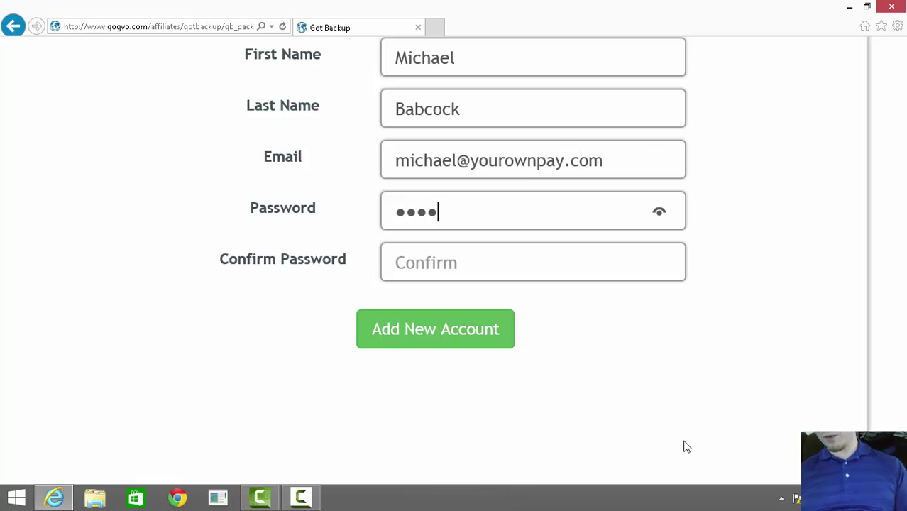
type("****")
key("Tab")
type("********")
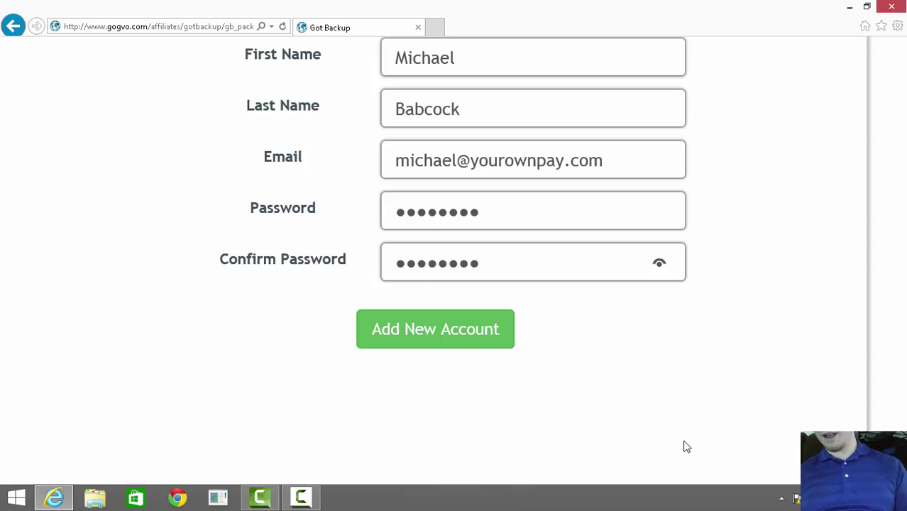
key("Tab")
key("Return")
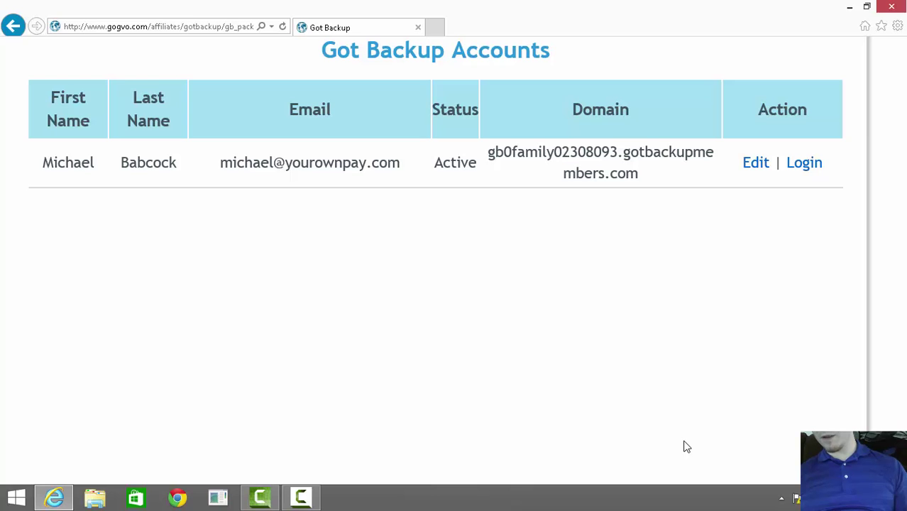
From the new account's member site, download and run Windows-Setup.exe via GotBackup Desktop Software.
key("Tab")
key("Return")
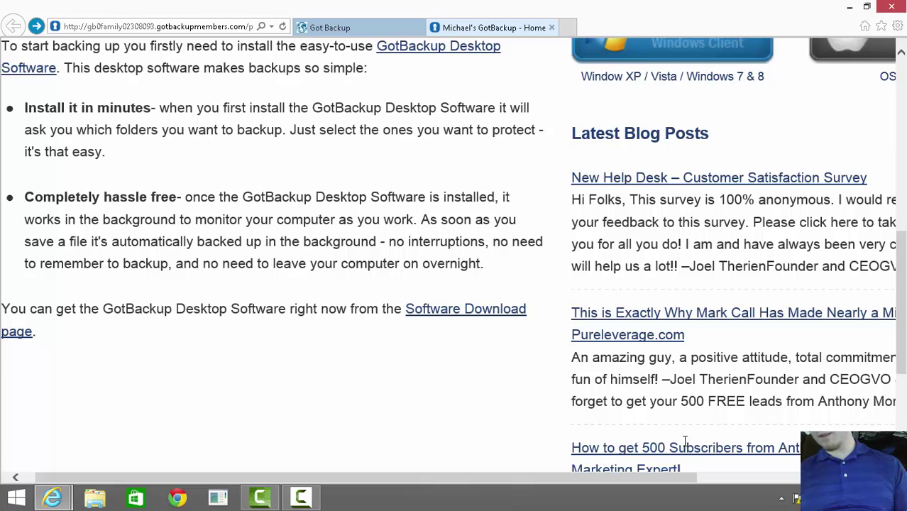
key("Return")
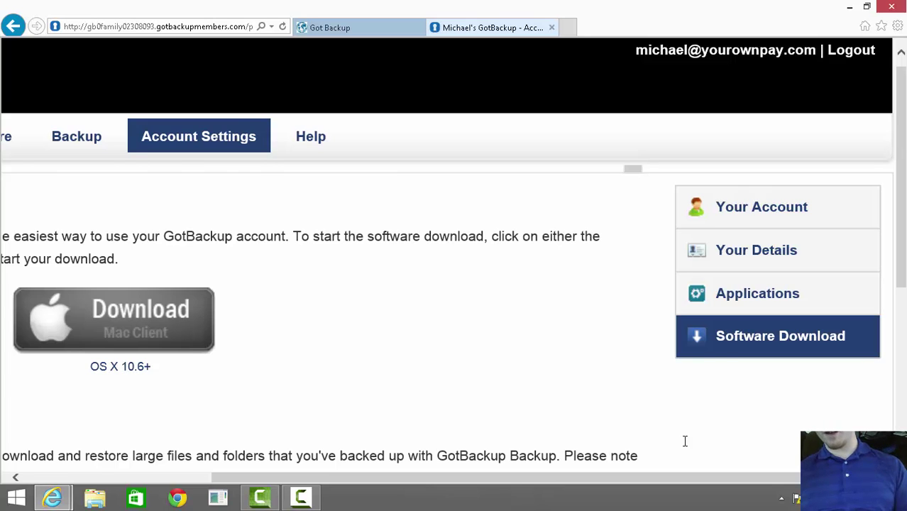
key("Return")
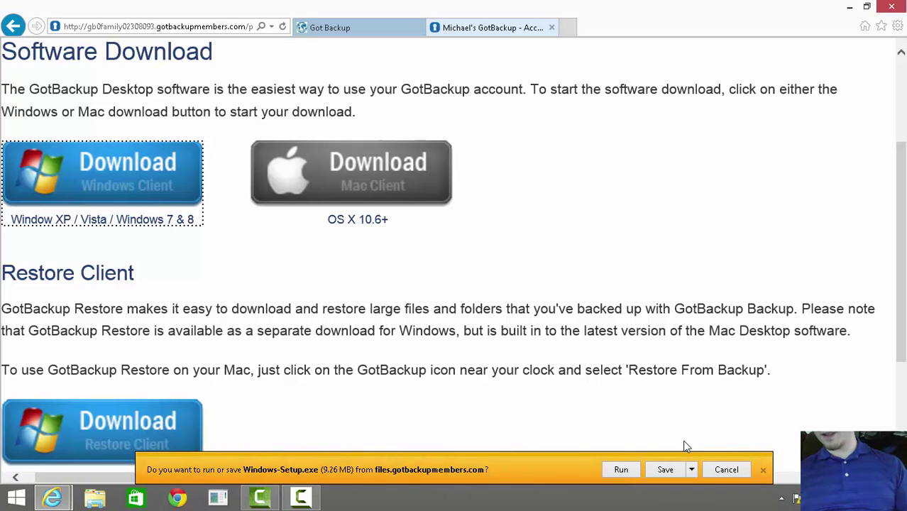
key("alt+r")
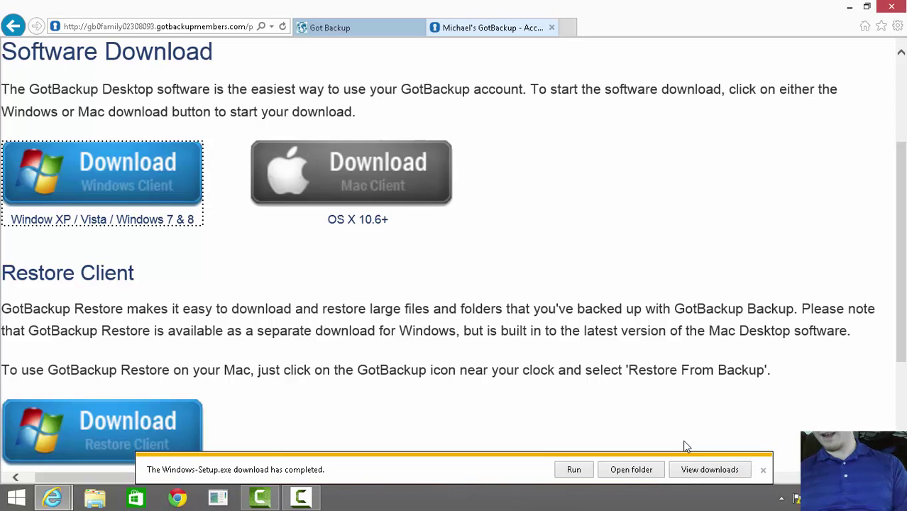
key("alt+f")
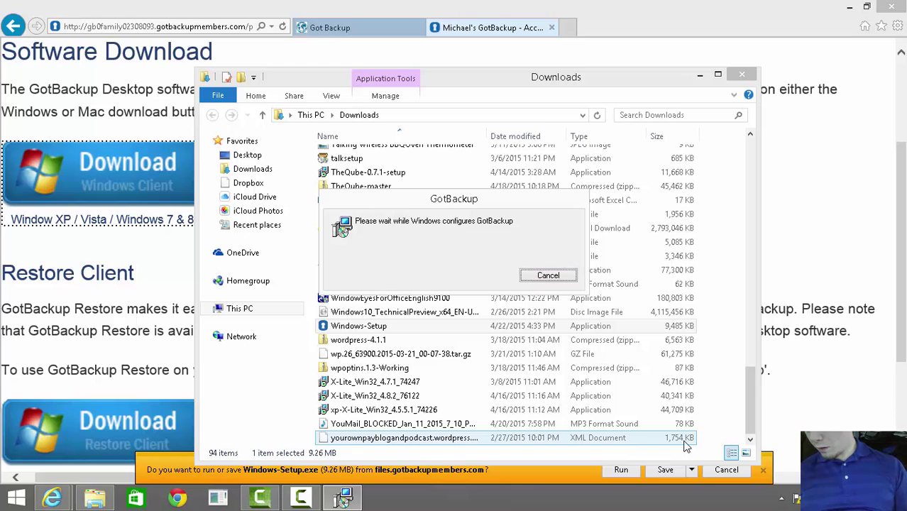
Cancel the configuring dialog and run Windows-Setup from the Downloads folder.
key("Return")
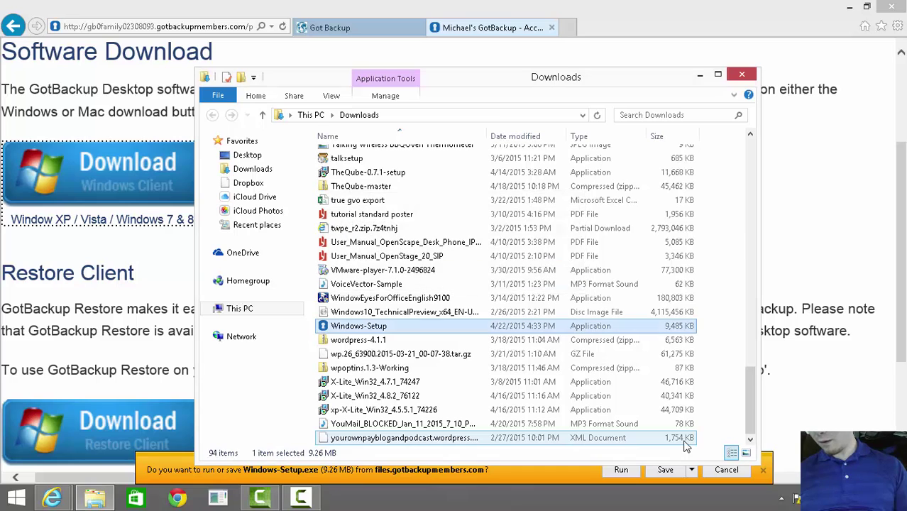
key("Home")
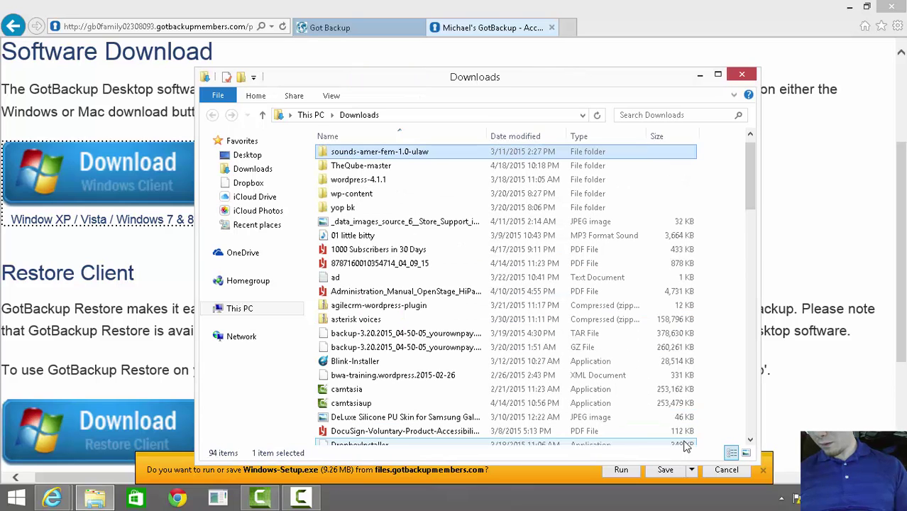
key("alt+Tab")
key("alt+Tab")
key("alt+Tab")
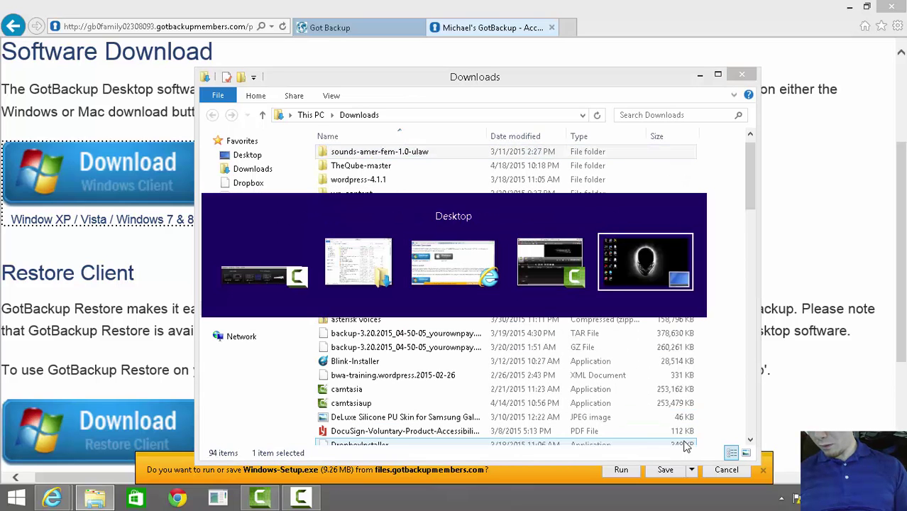
key("alt+Tab")
key("Escape")
type("windows-")
key("Return")
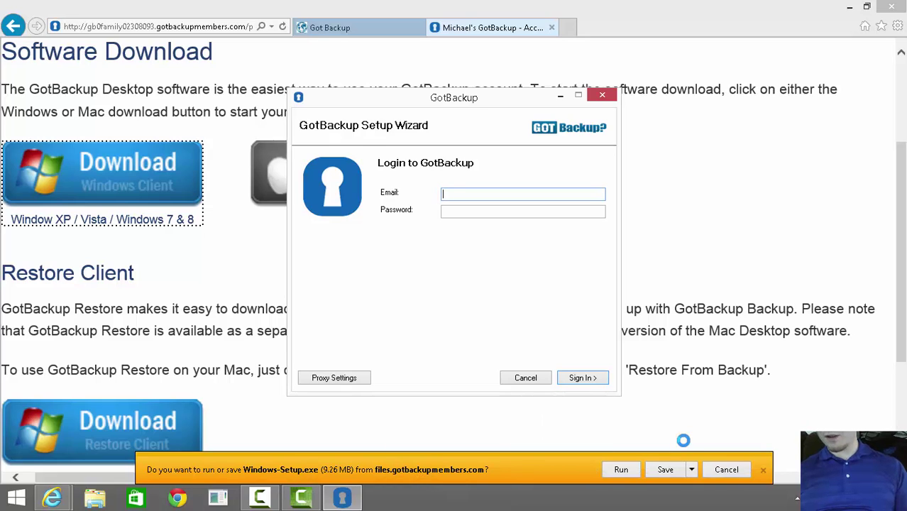
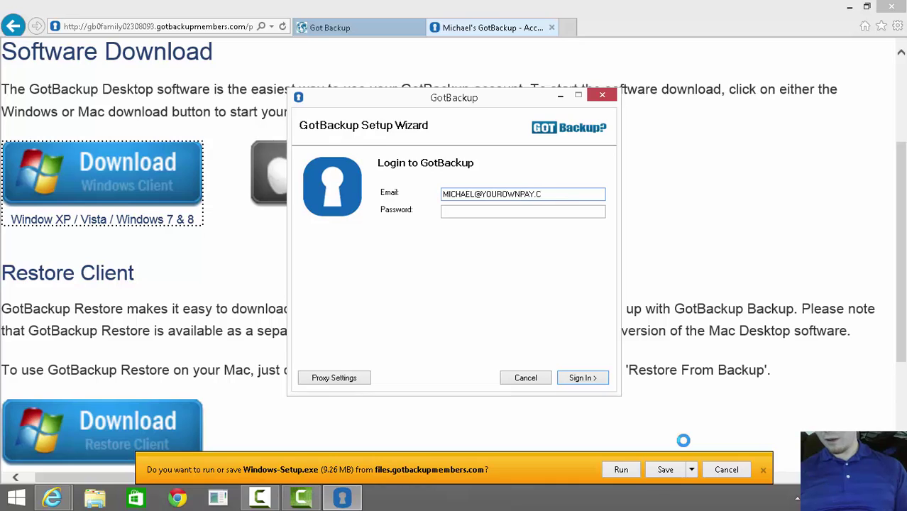
Sign in to the GotBackup Setup Wizard with the new account's e-mail and password.
key("Tab")
type("****")
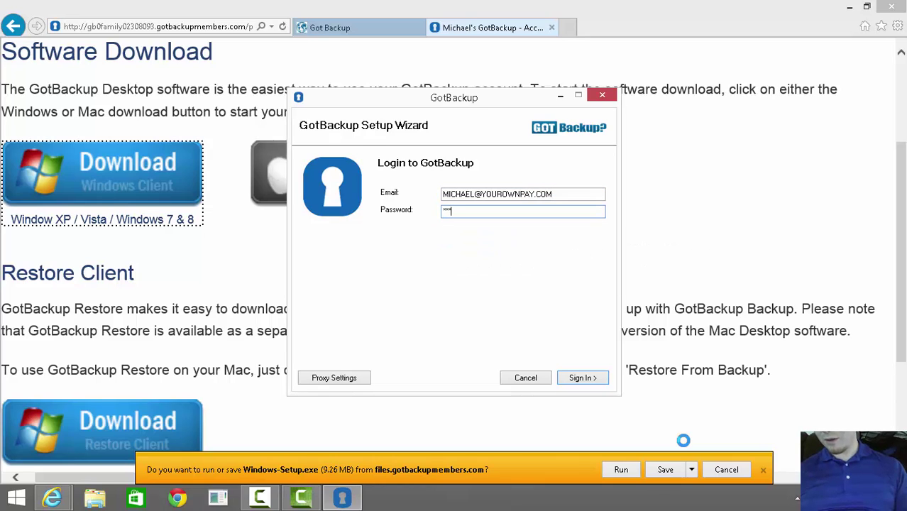
type("****")
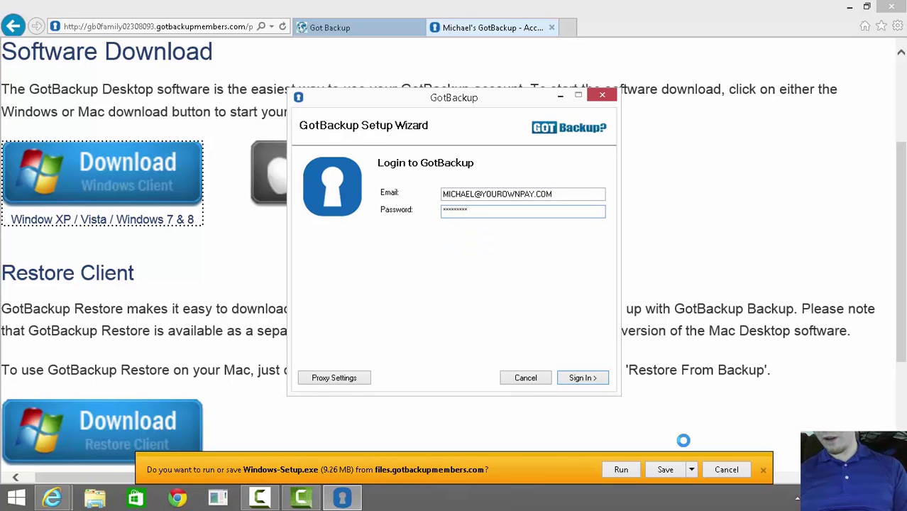
key("Return")
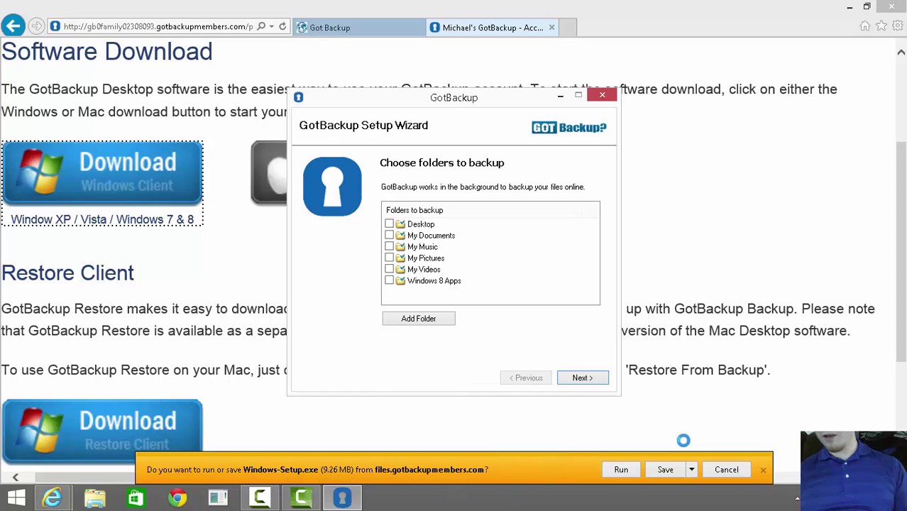